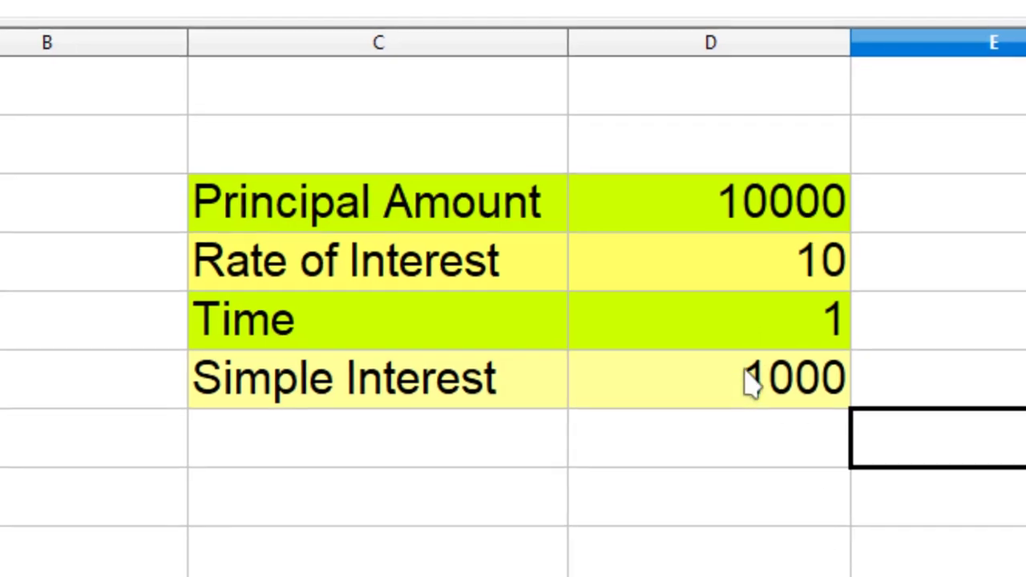
Step: Check the Simple Interest formula and change the Principal Amount in D3 to 7000
click(751, 380)
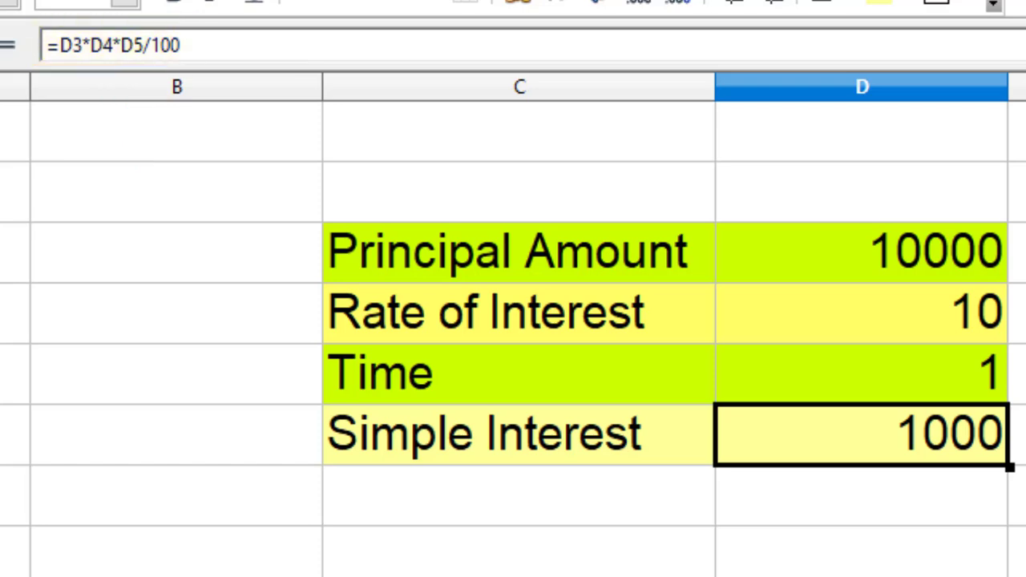
key(Up)
key(Up)
key(Up)
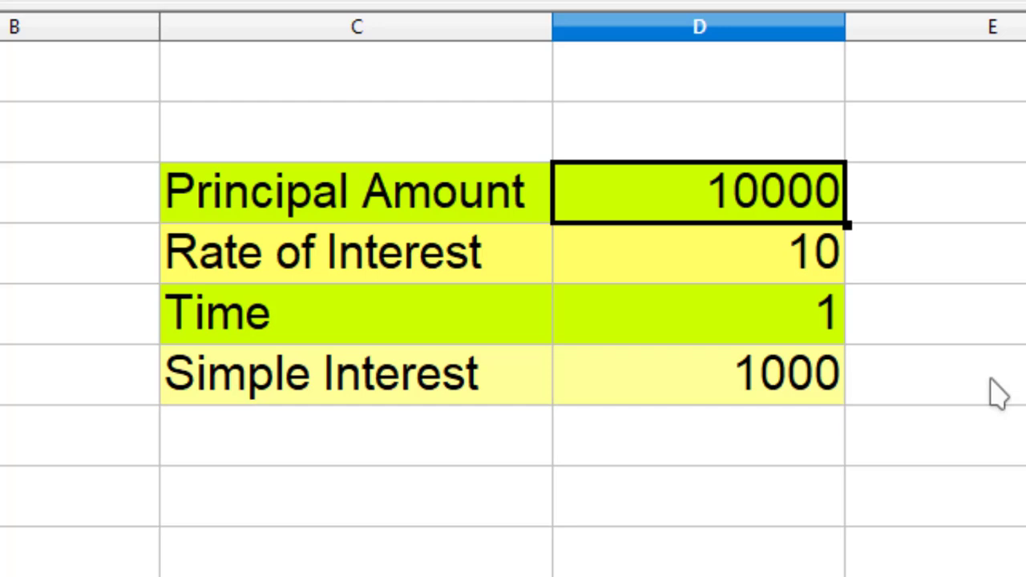
text(7000)
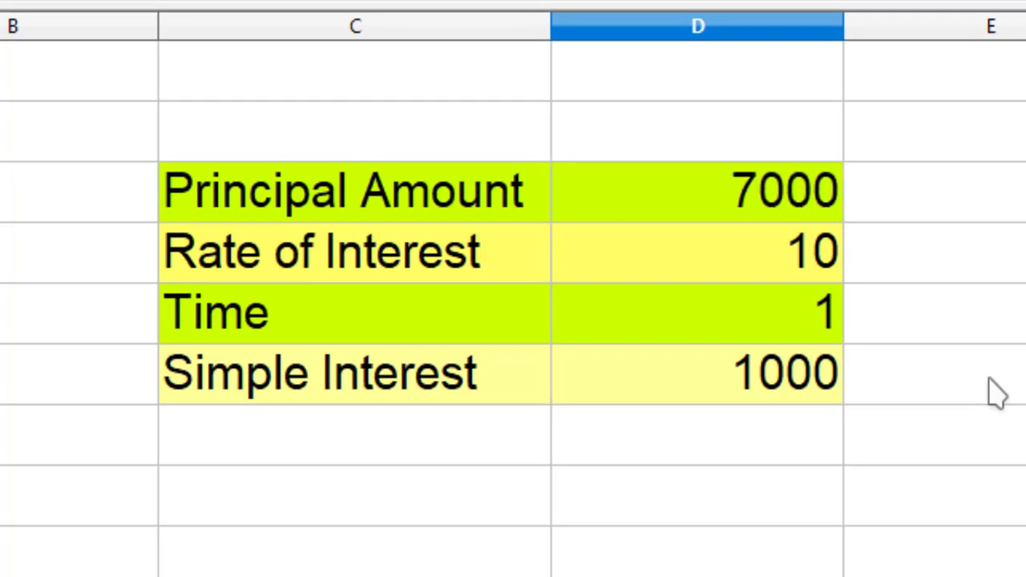
key(Return)
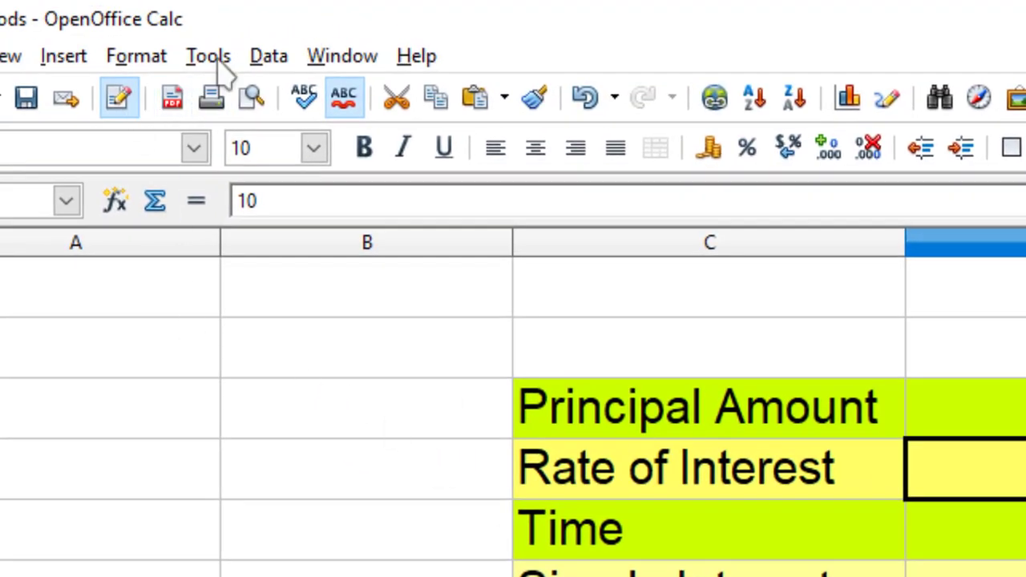
Step: Open Goal Seek and set the Simple Interest value $D$6 as the formula cell
click(226, 62)
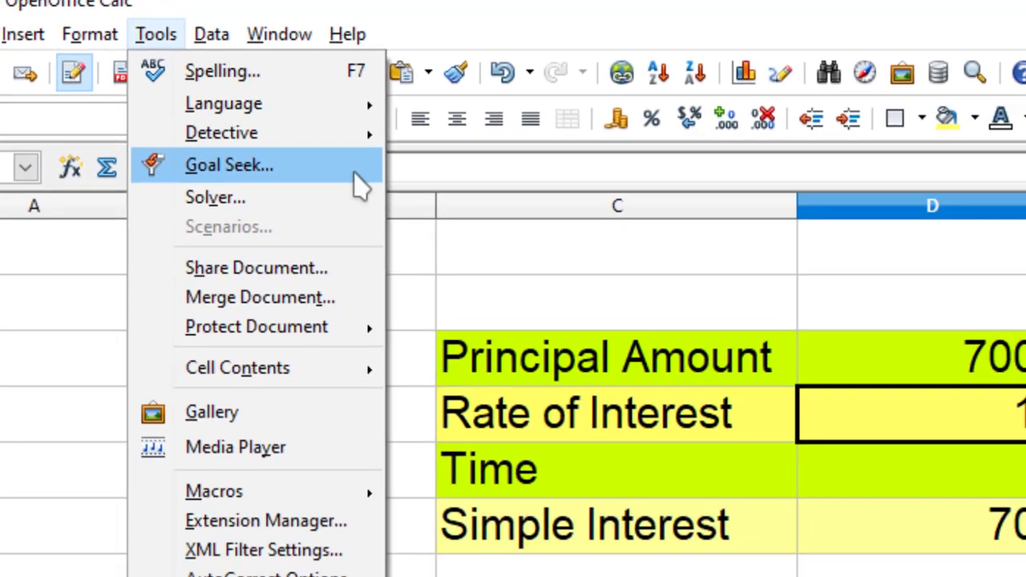
click(423, 205)
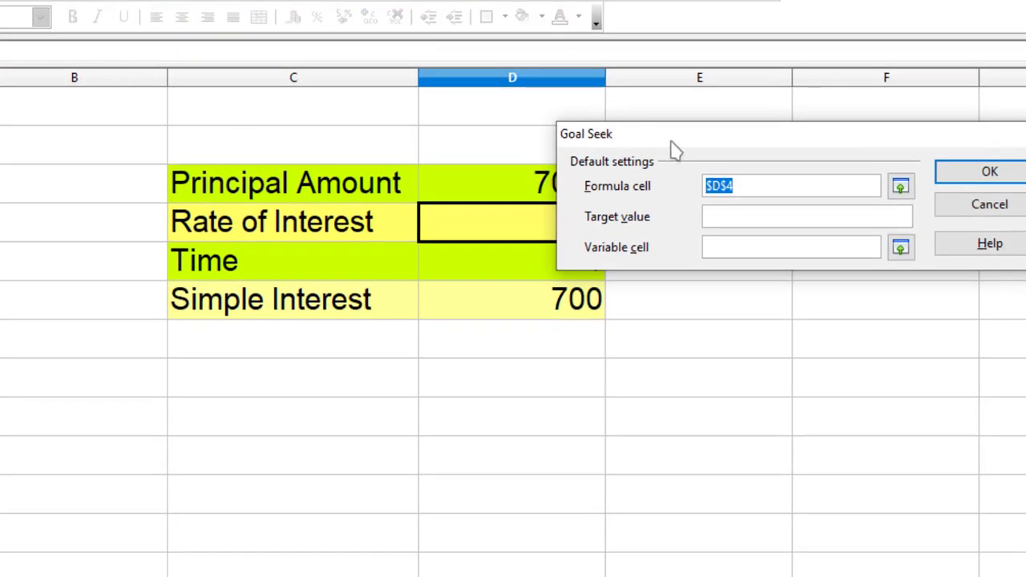
drag(671, 146, 363, 361)
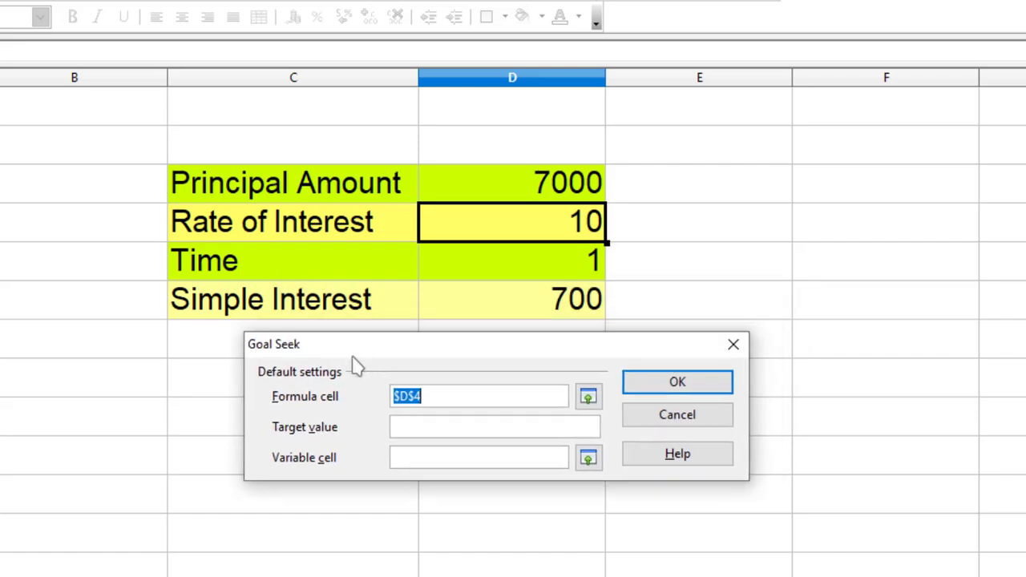
click(369, 529)
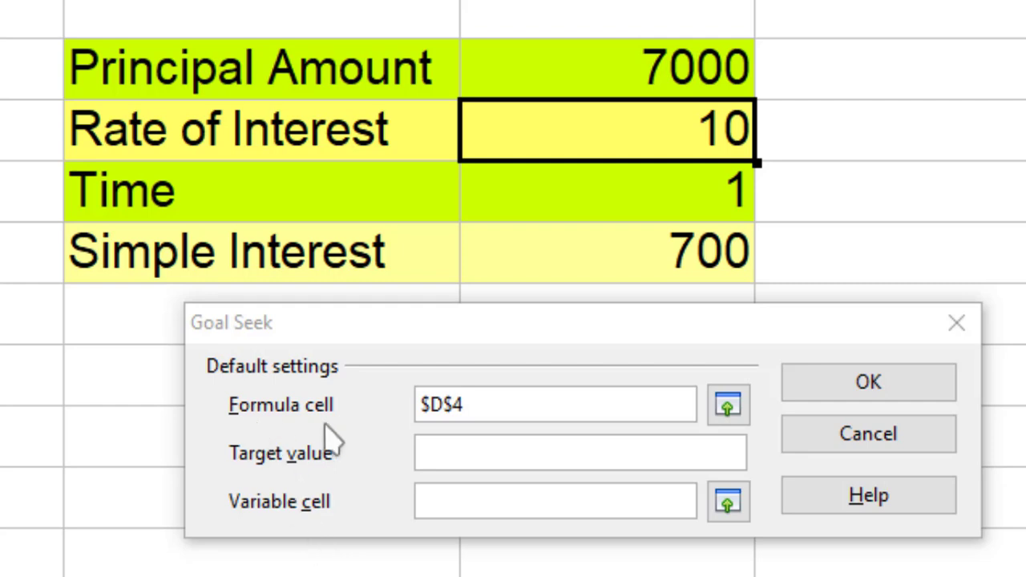
click(727, 406)
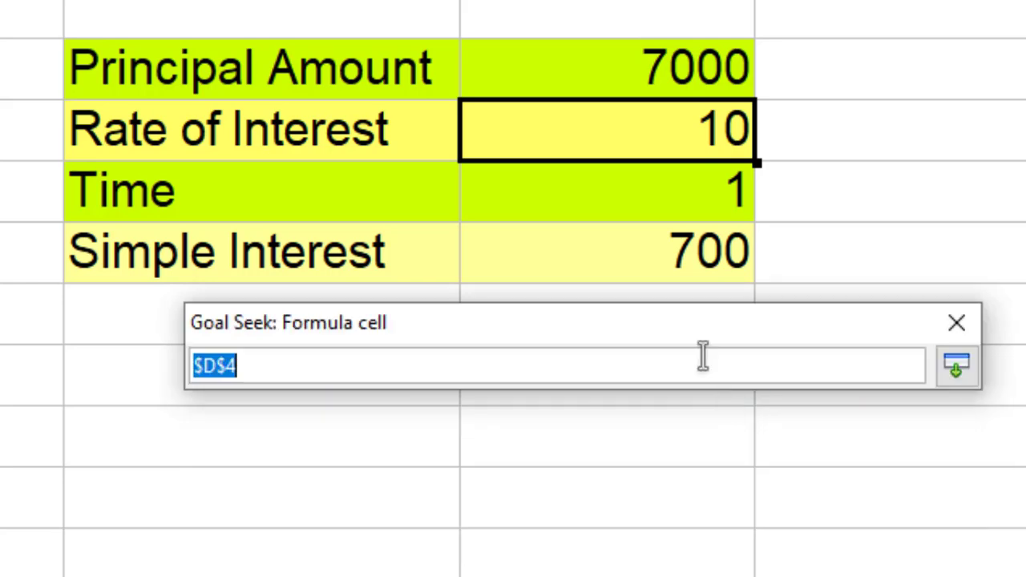
click(713, 272)
click(954, 368)
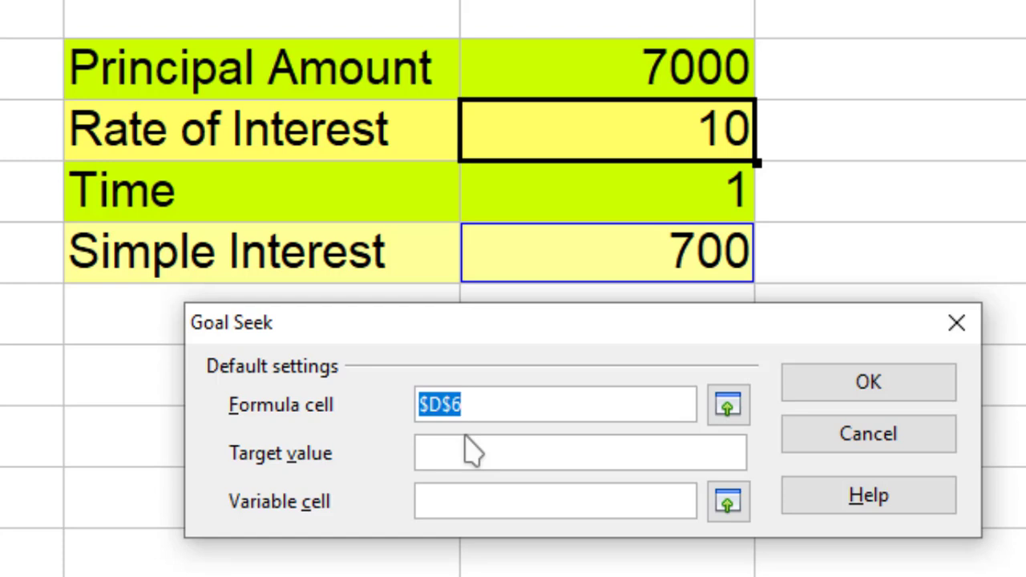
Step: Set the Goal Seek target value to 770 and the variable cell to the Rate of Interest value $D$4
click(486, 453)
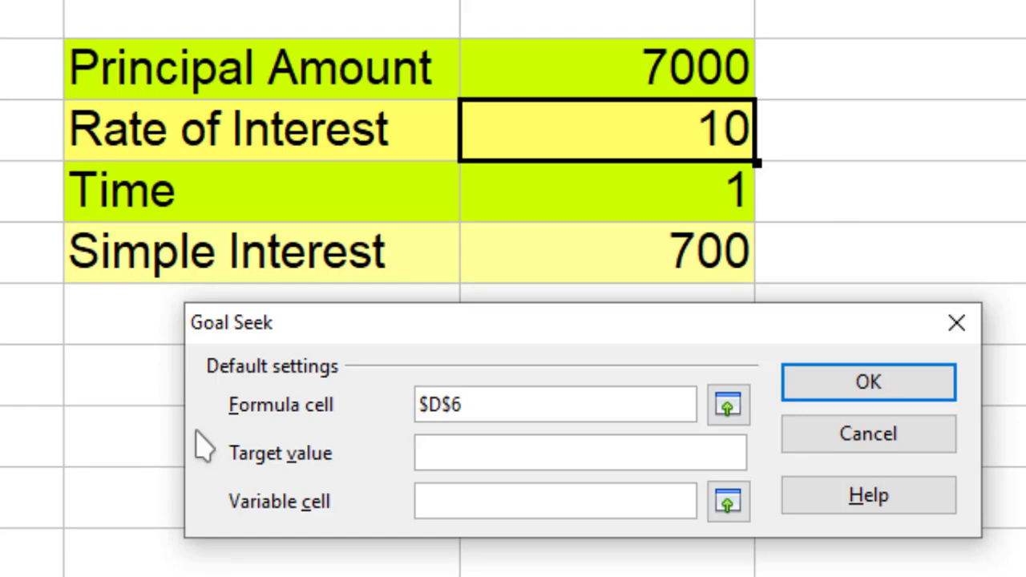
text(770)
click(728, 503)
click(680, 125)
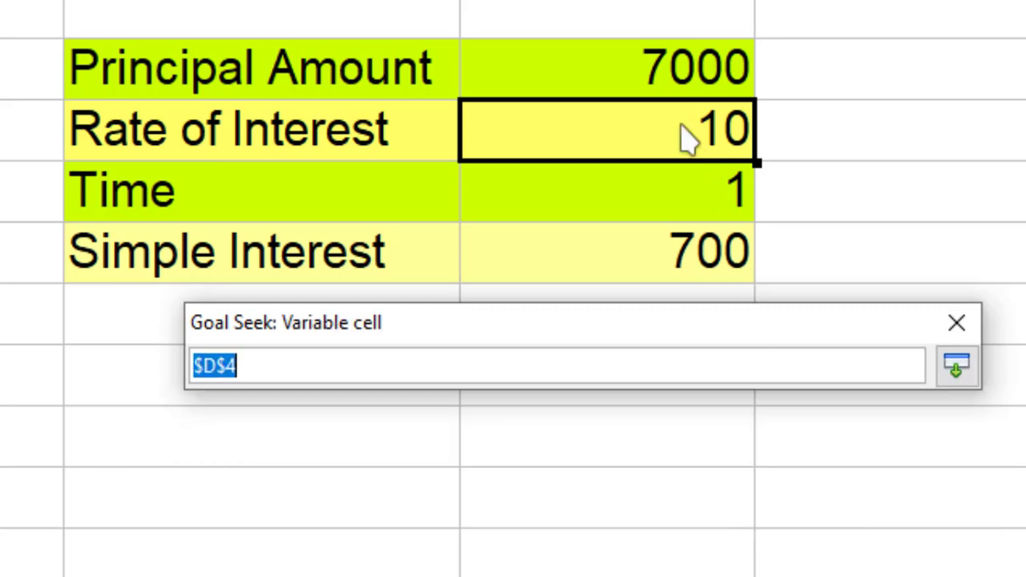
click(955, 369)
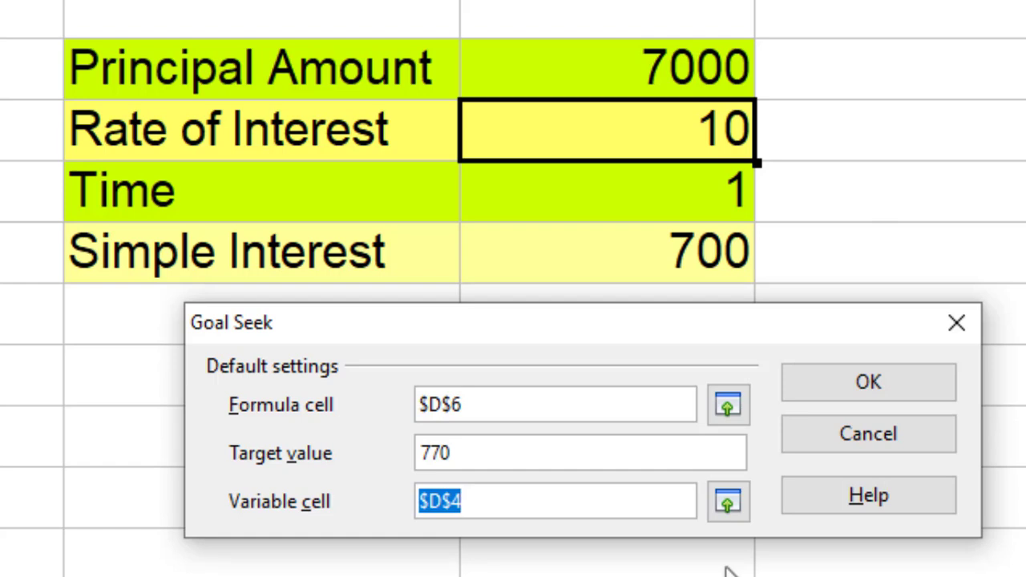
Step: Run the goal seek with its result inserted into the Rate of Interest cell, and undo that insertion
click(834, 391)
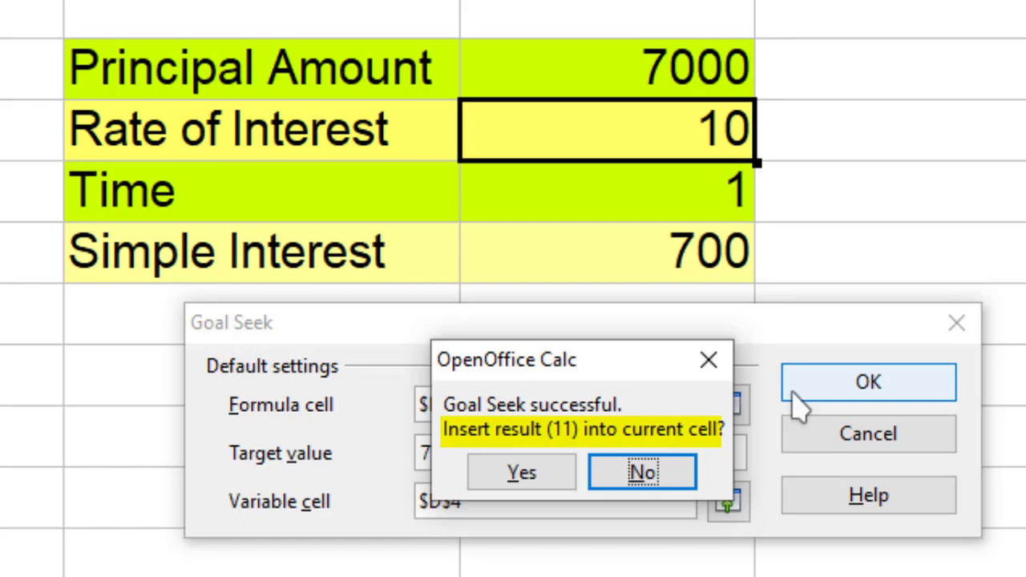
click(535, 469)
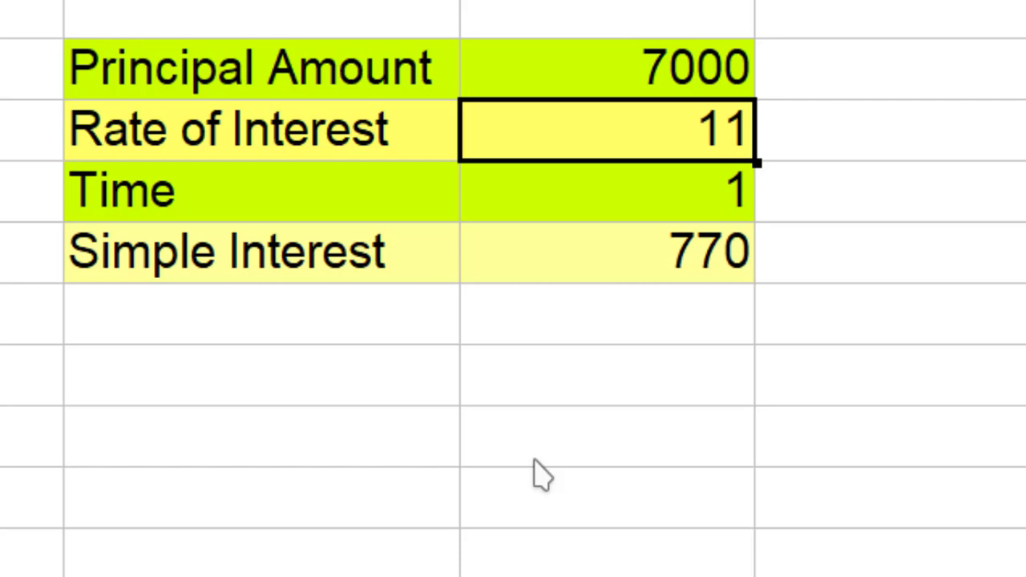
key(ctrl+z)
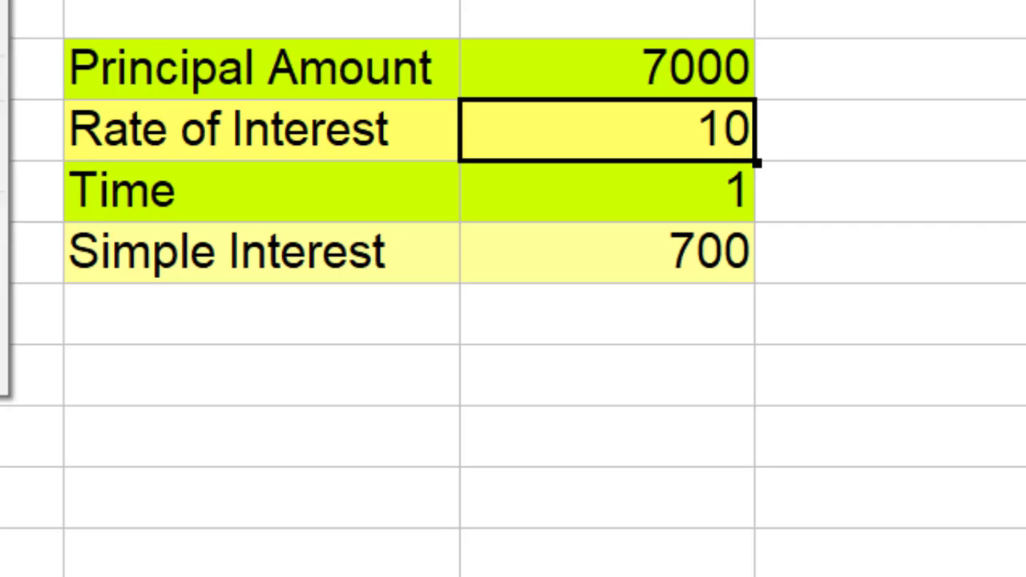
Step: Reopen Goal Seek with $D$6 as the formula cell and 775 as the target value
key(Return)
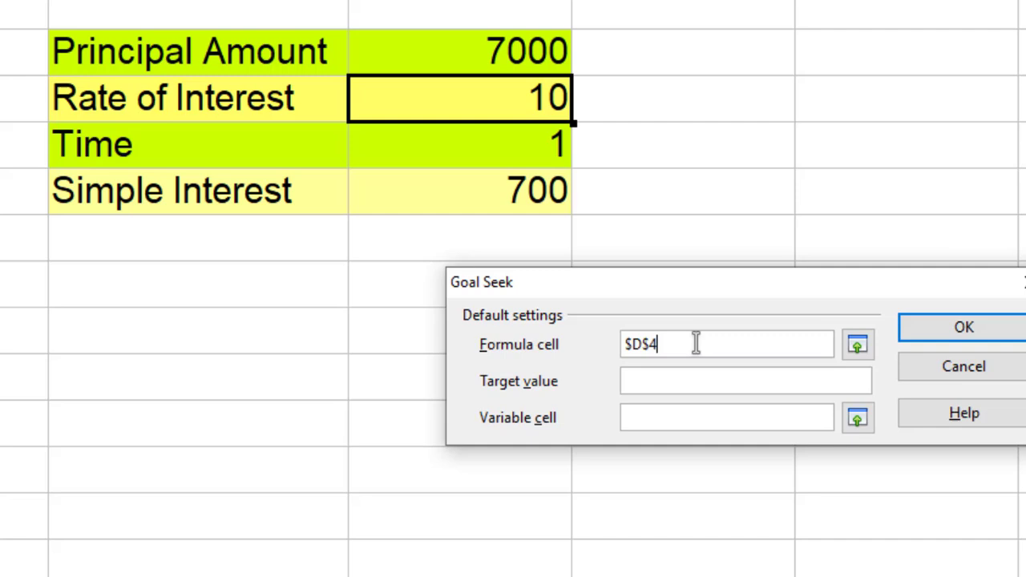
text($)
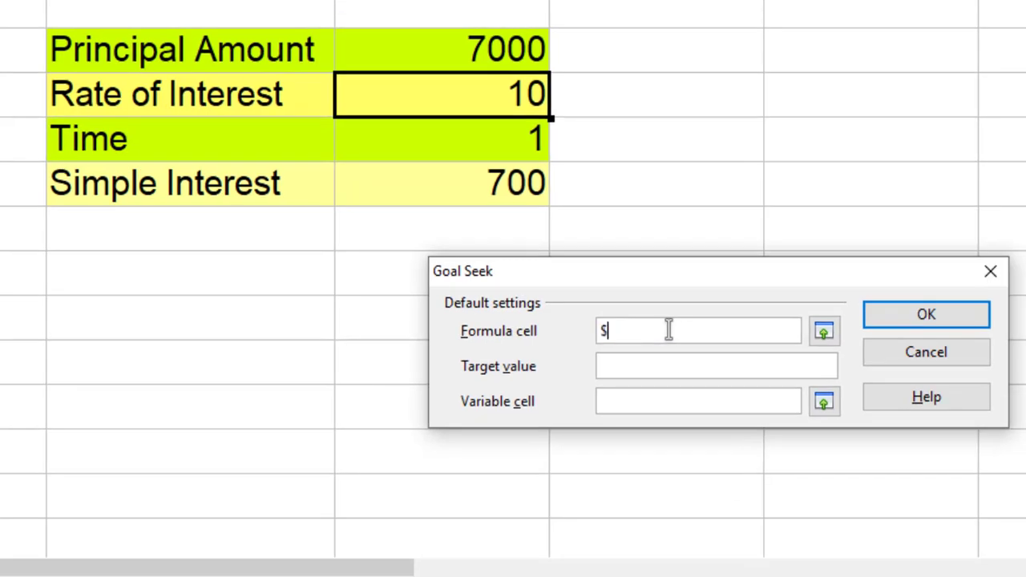
text(D$6)
click(677, 367)
text(775)
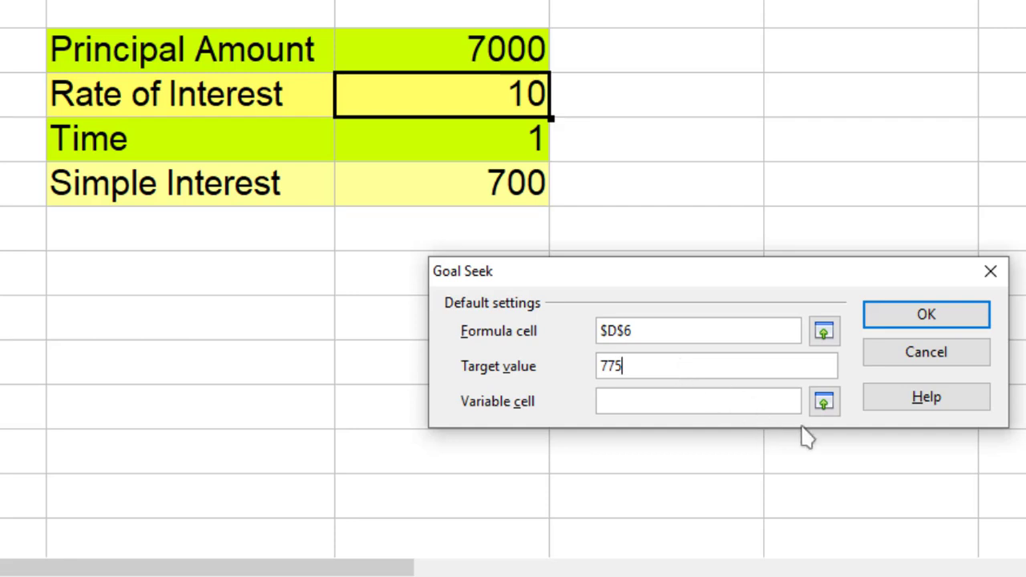
Step: Set the variable cell to D5, run the goal seek and insert the result into the Time cell
click(735, 401)
text(D%)
key(BackSpace)
text(5)
click(877, 322)
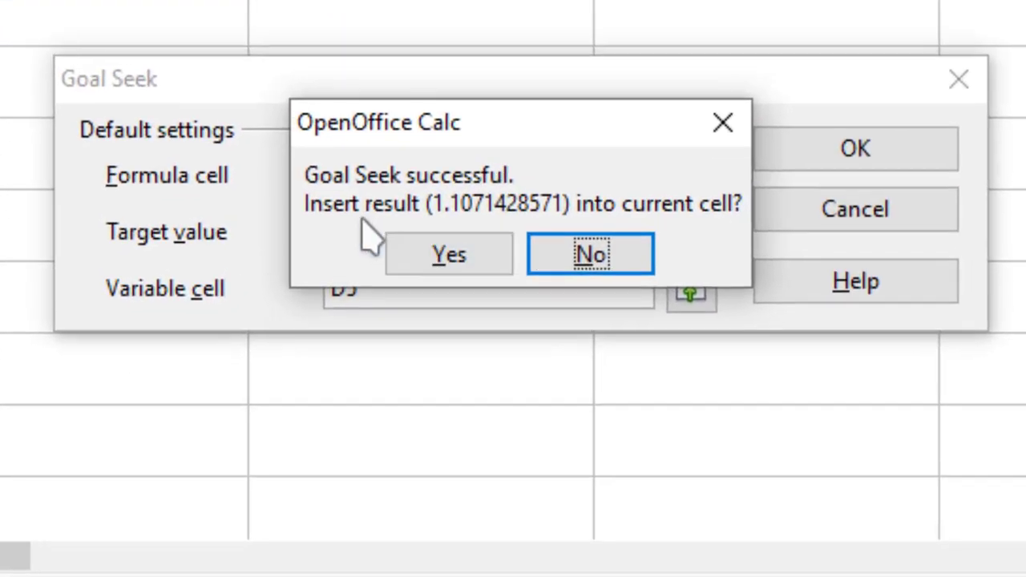
click(468, 258)
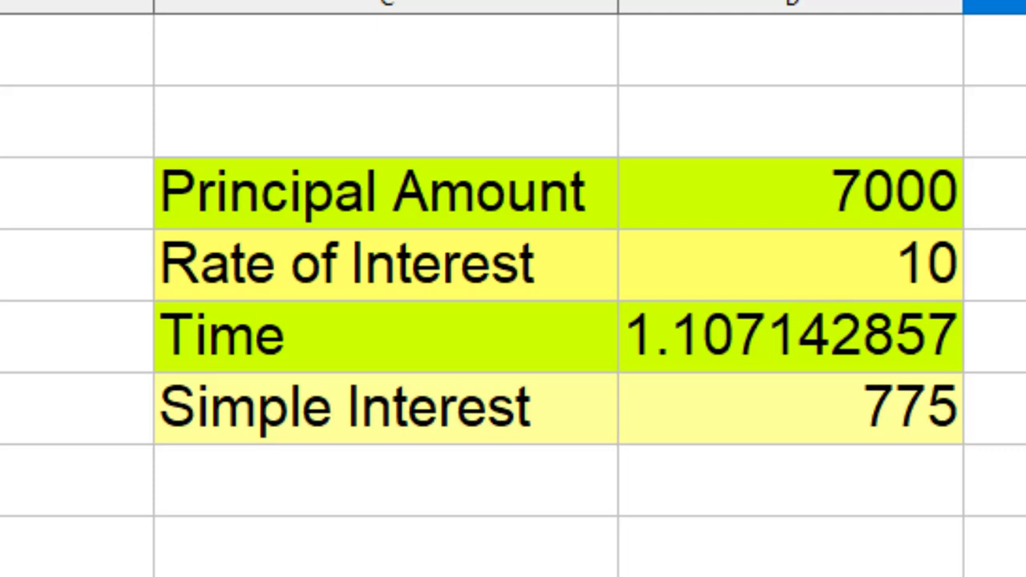